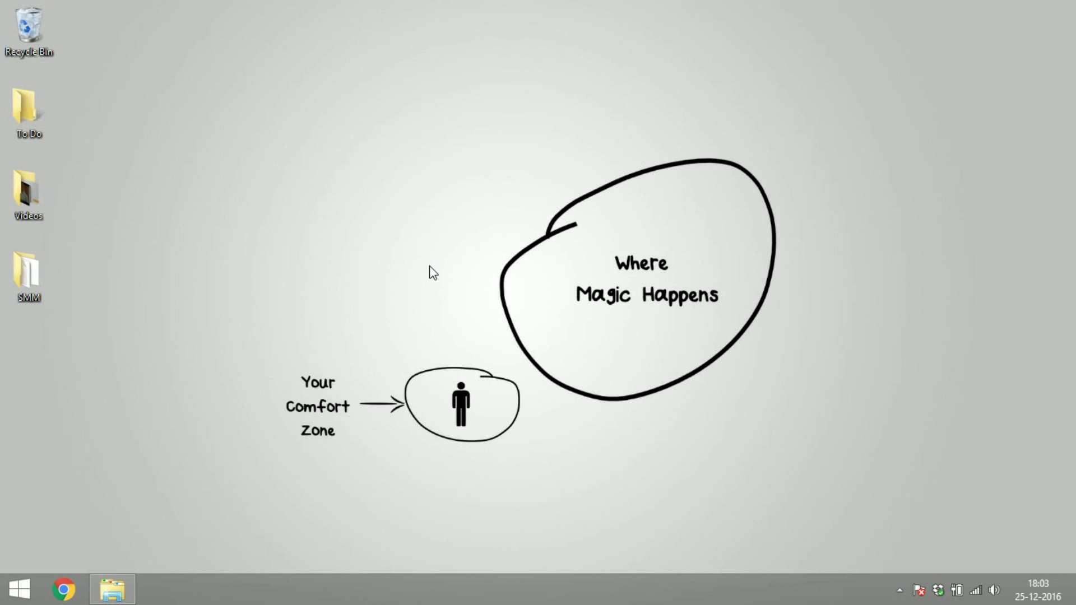
- Launch Google Chrome and go to facebook.com/pages
{"action": "left_click", "coordinate": [79, 594]}
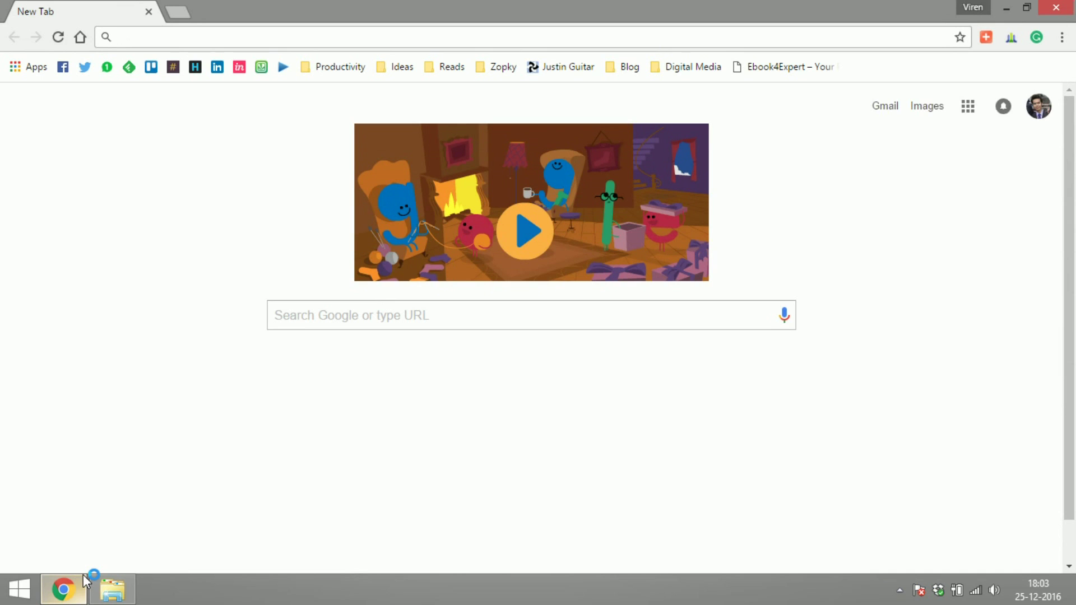
{"action": "type", "text": "facebook.com"}
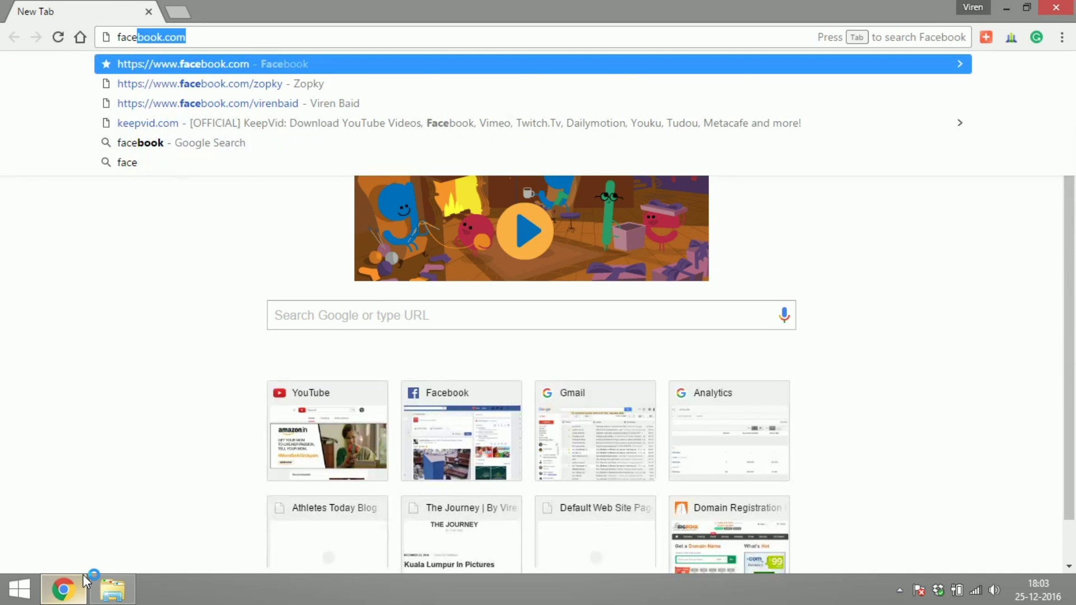
{"action": "key", "text": "End"}
{"action": "type", "text": "/pa"}
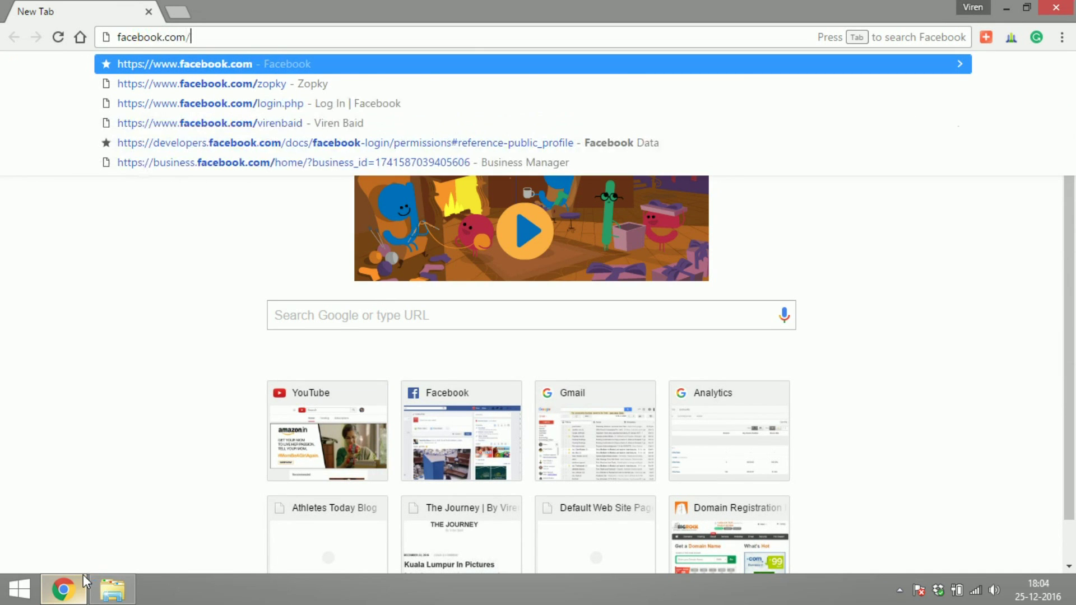
{"action": "type", "text": "ges"}
{"action": "key", "text": "Return"}
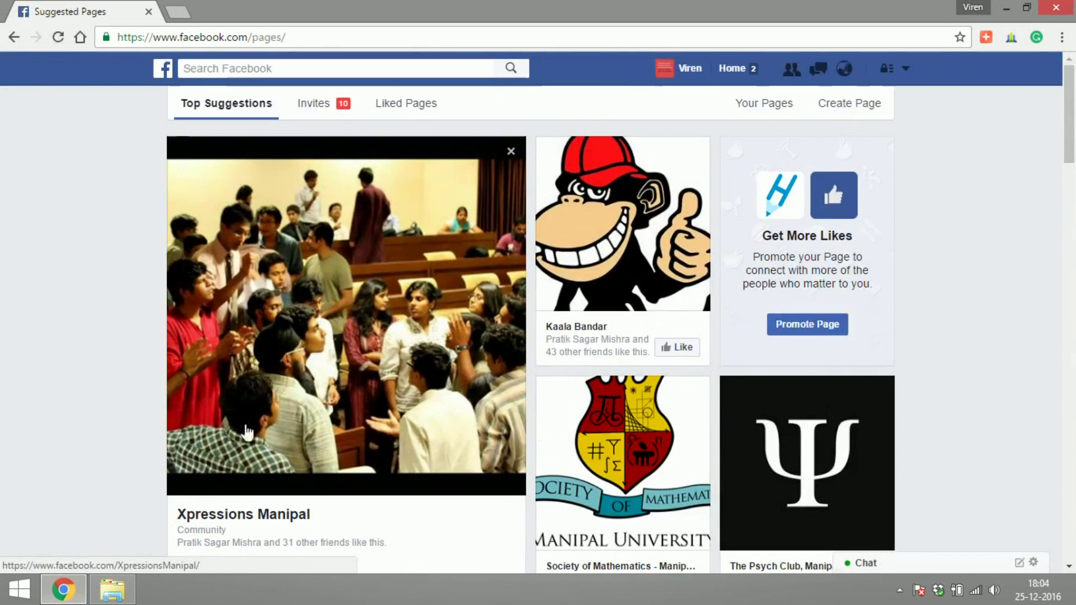
- Start creating a new Page and scroll to see all six category tiles
{"action": "left_click", "coordinate": [836, 112]}
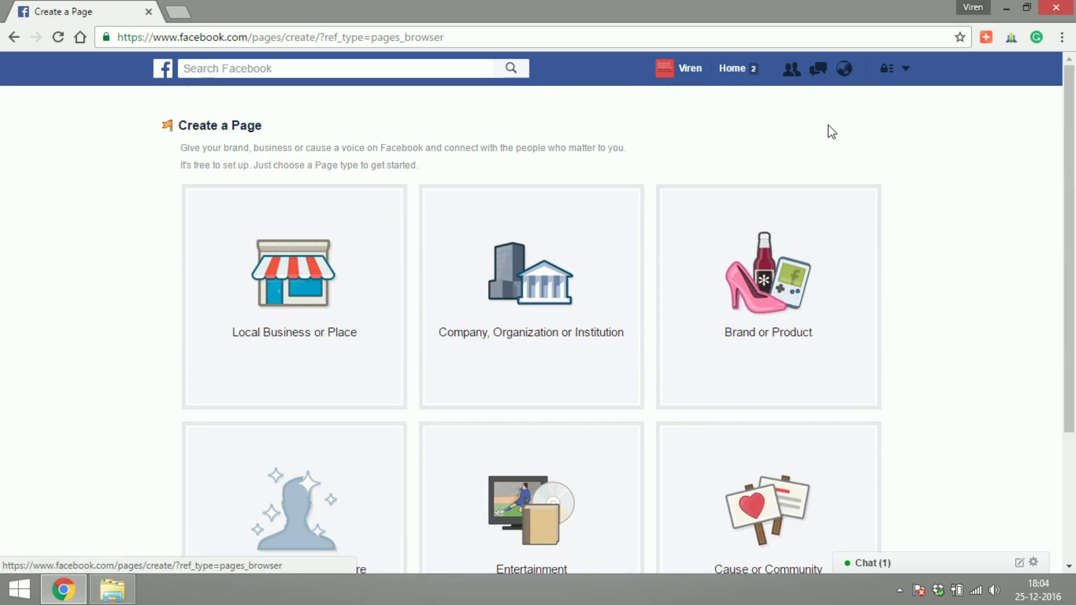
{"action": "scroll", "coordinate": [1071, 190], "scroll_direction": "down", "scroll_amount": 1}
{"action": "left_click_drag", "start_coordinate": [1074, 196], "coordinate": [1075, 241]}
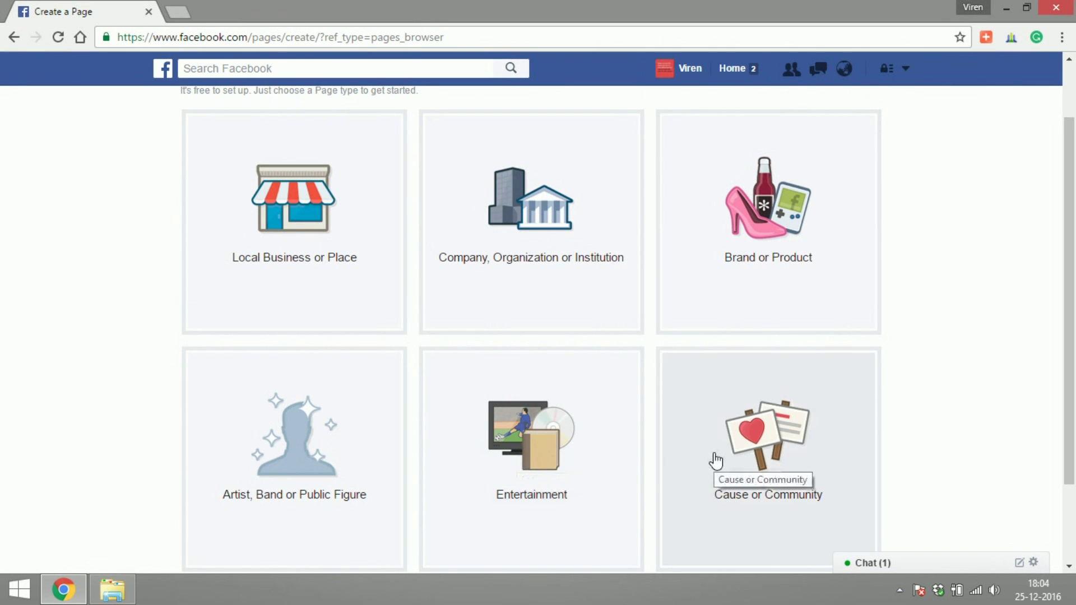
- Choose Brand or Product with category Website, name it 'The Marketing Guy', and get started
{"action": "left_click", "coordinate": [774, 234]}
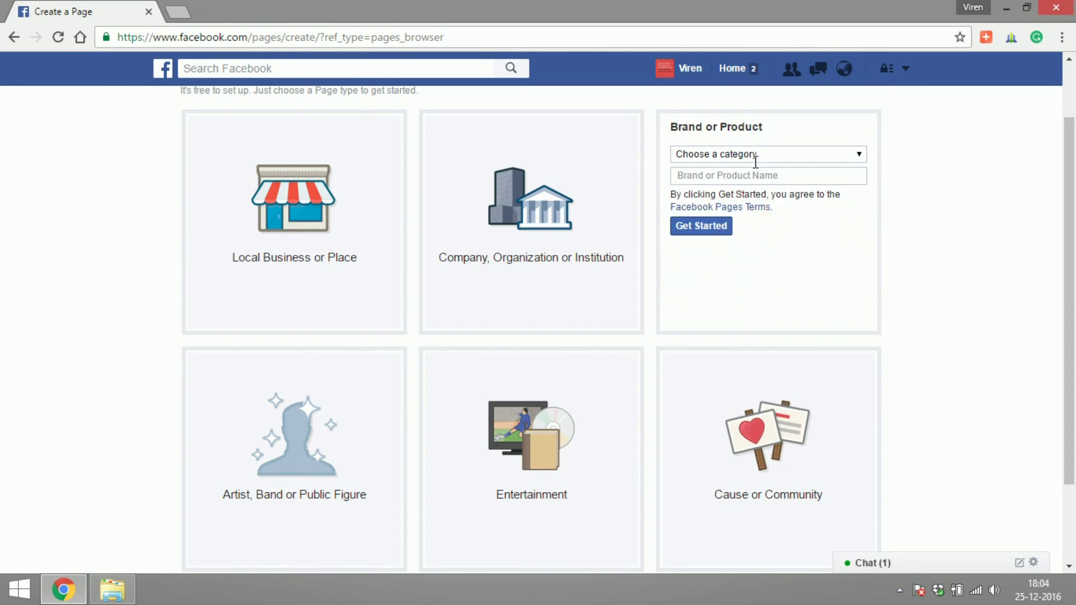
{"action": "left_click", "coordinate": [756, 159]}
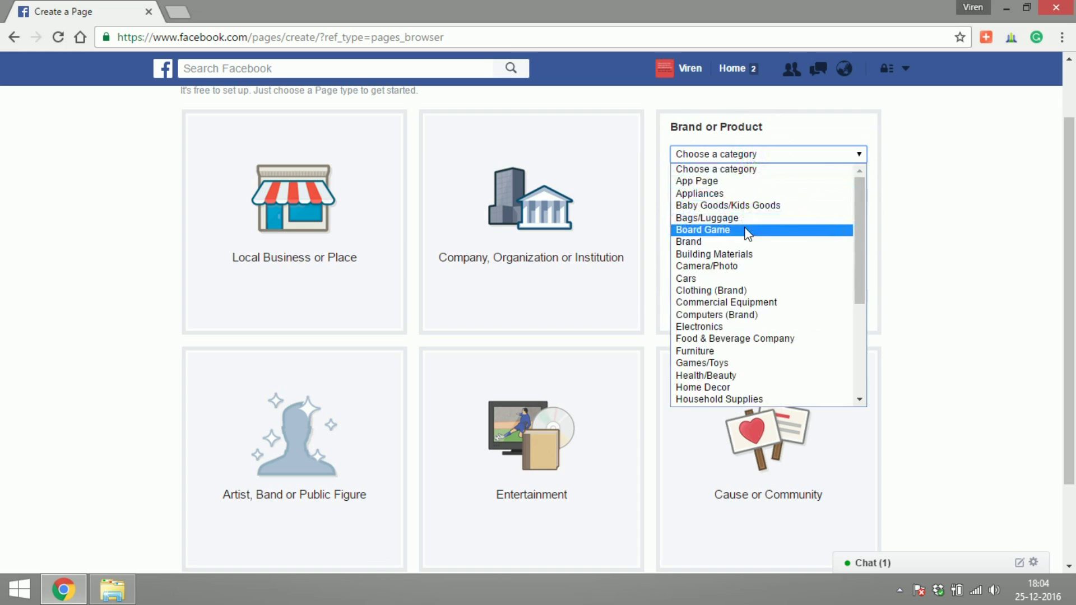
{"action": "left_click_drag", "start_coordinate": [861, 207], "coordinate": [862, 303]}
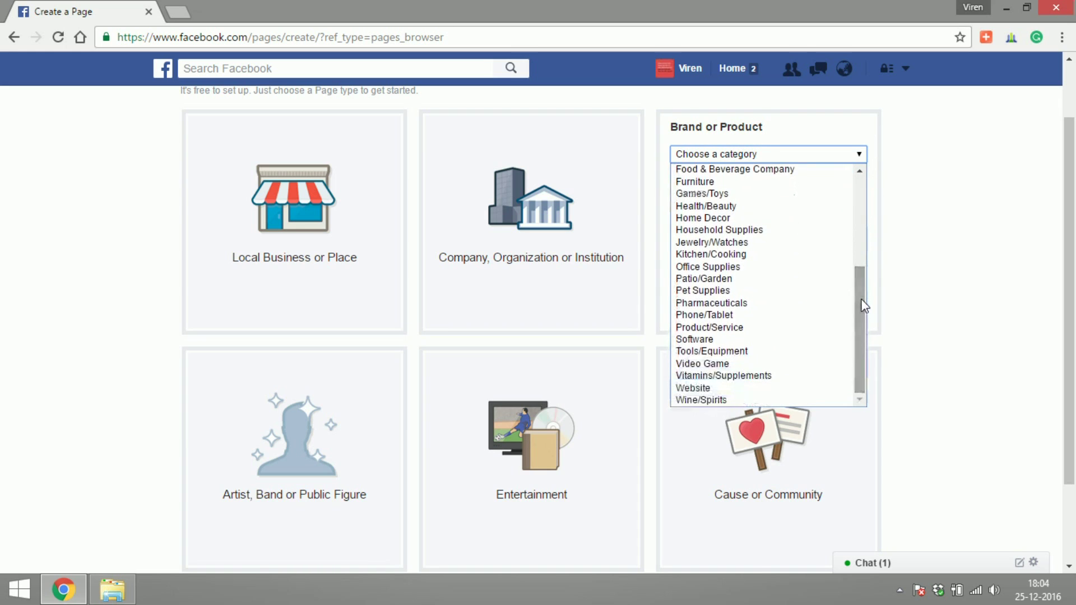
{"action": "left_click", "coordinate": [732, 388]}
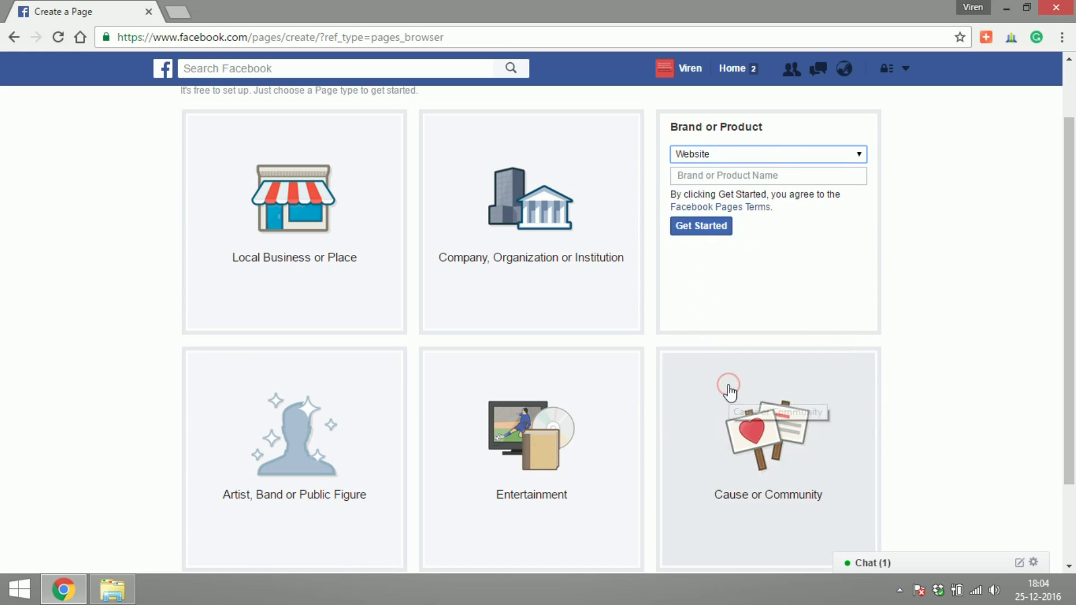
{"action": "left_click", "coordinate": [751, 177]}
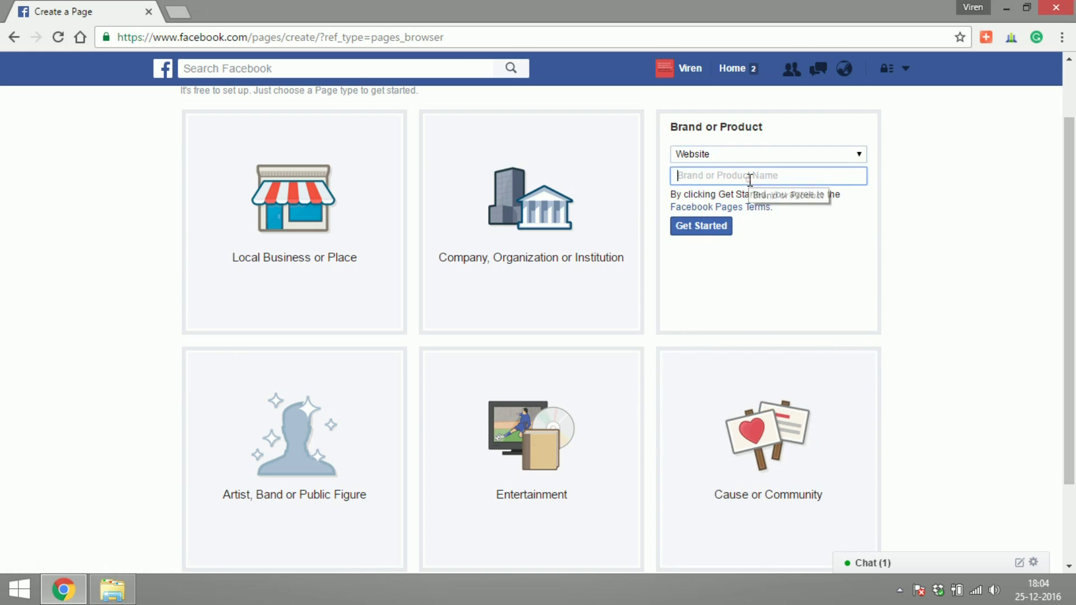
{"action": "type", "text": "T"}
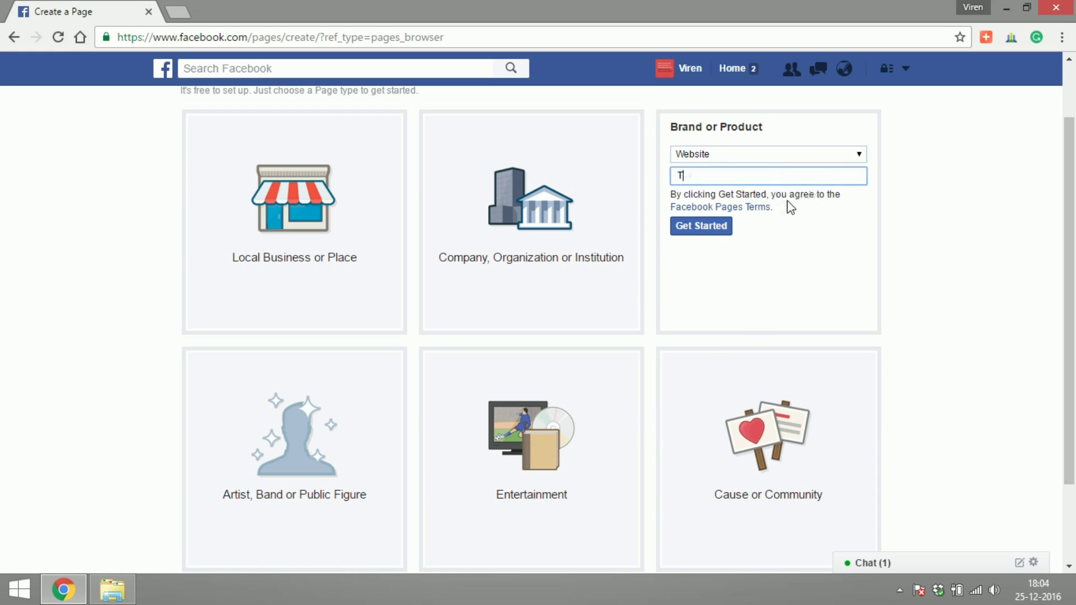
{"action": "type", "text": "he Marketing Guy"}
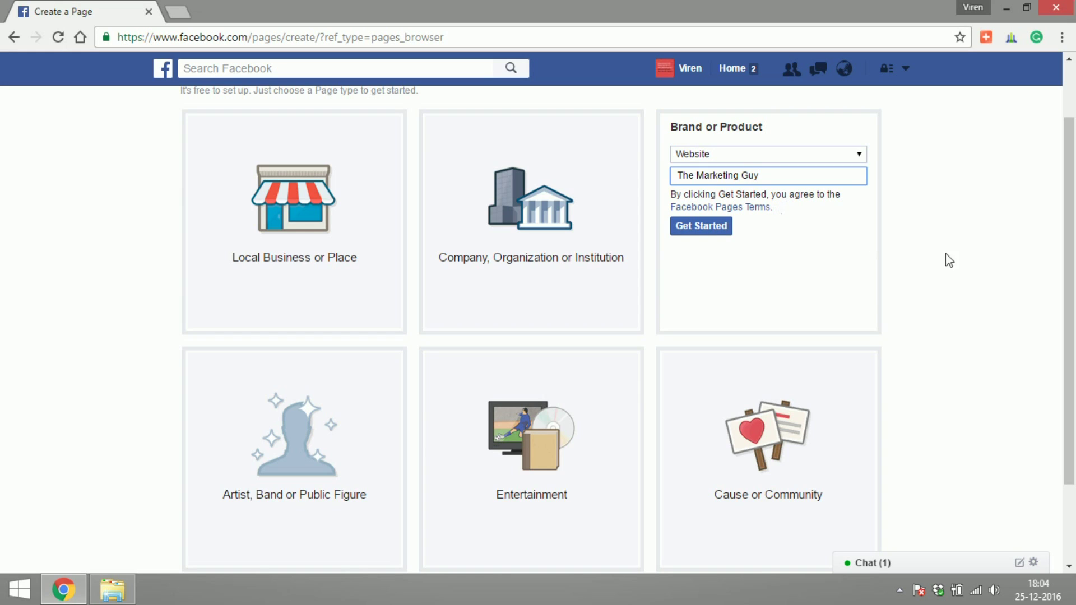
{"action": "left_click", "coordinate": [716, 232]}
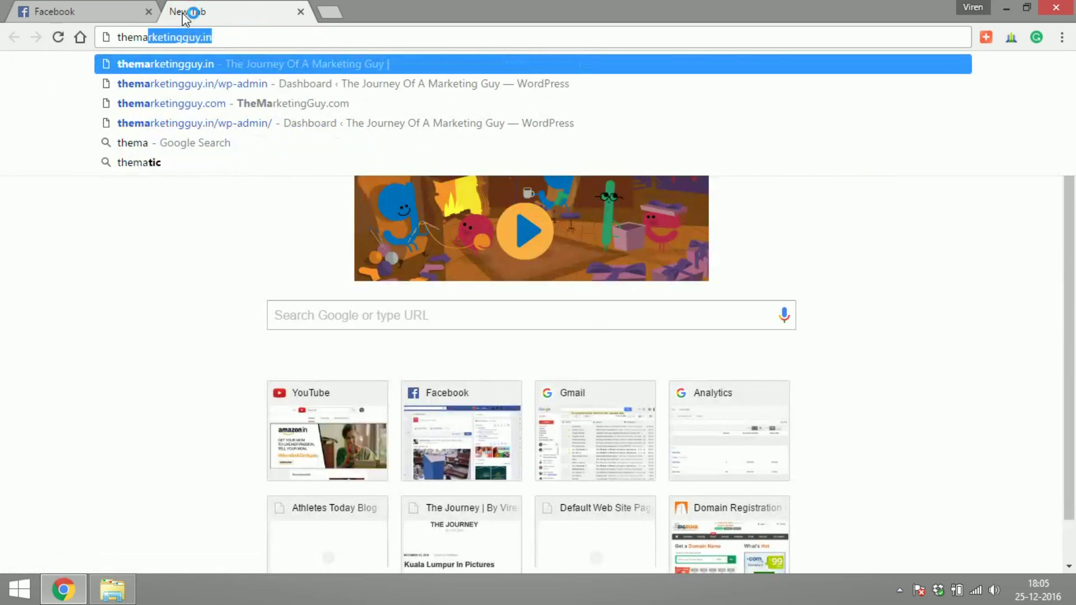
- Load themarketingguy.in and paste its About text as the page description
{"action": "key", "text": "Return"}
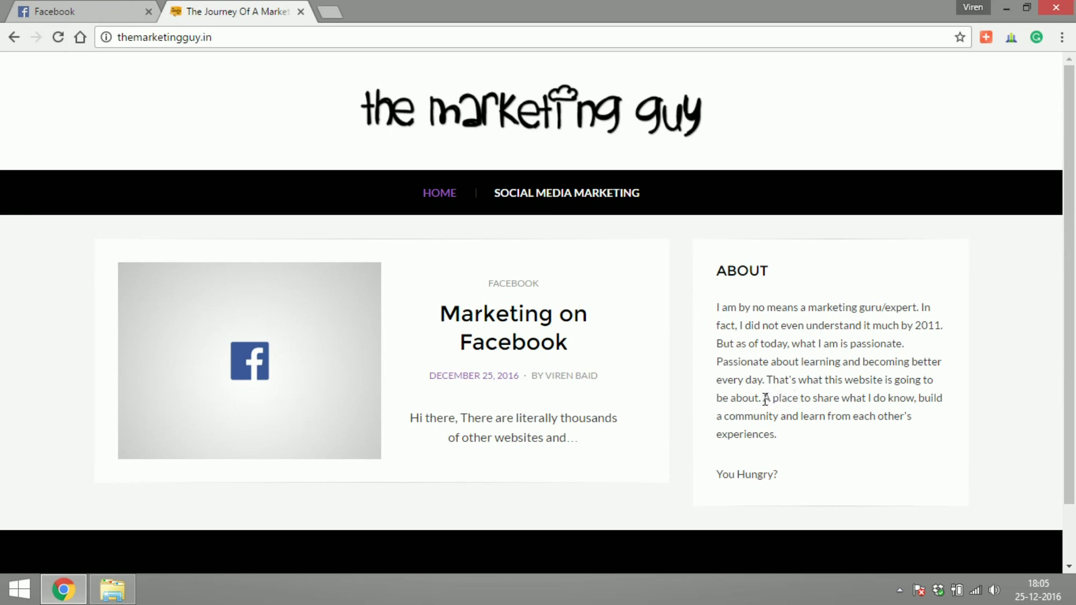
{"action": "left_click_drag", "start_coordinate": [765, 400], "coordinate": [805, 466]}
{"action": "key", "text": "ctrl+c"}
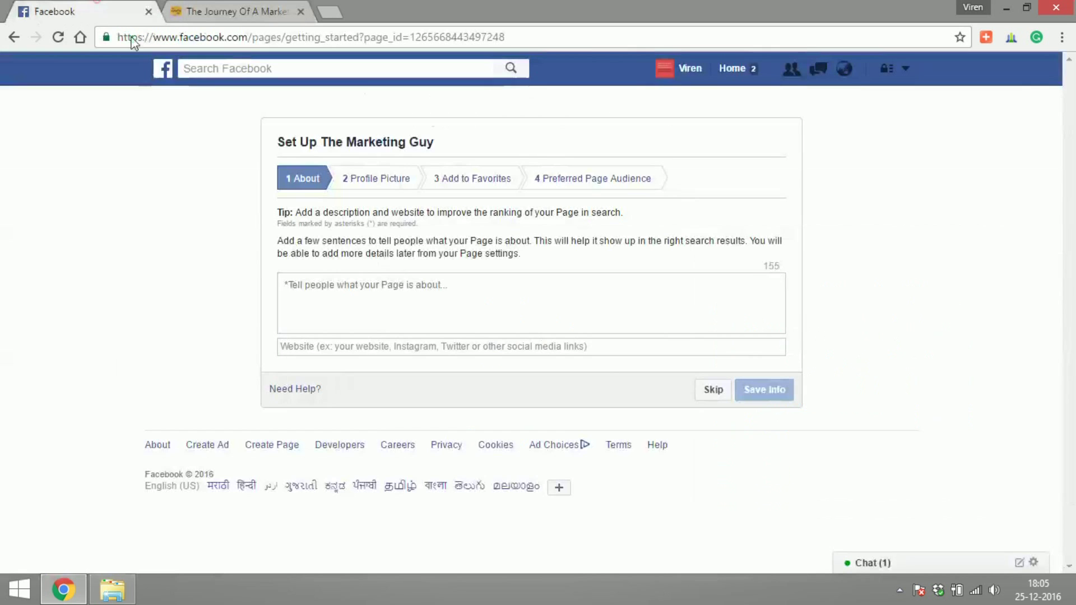
{"action": "left_click", "coordinate": [84, 11]}
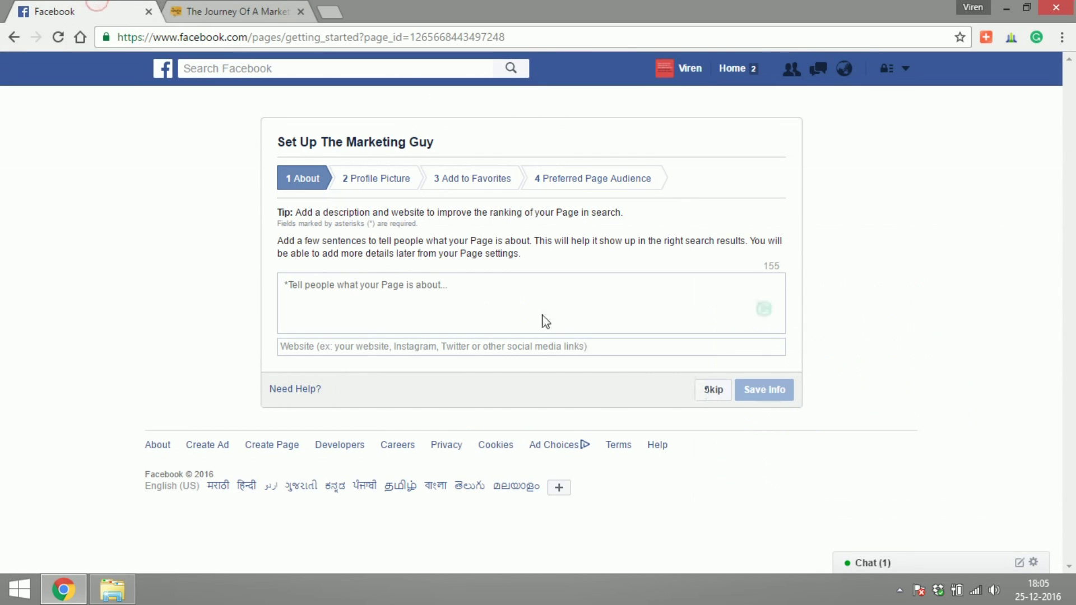
{"action": "key", "text": "ctrl+v"}
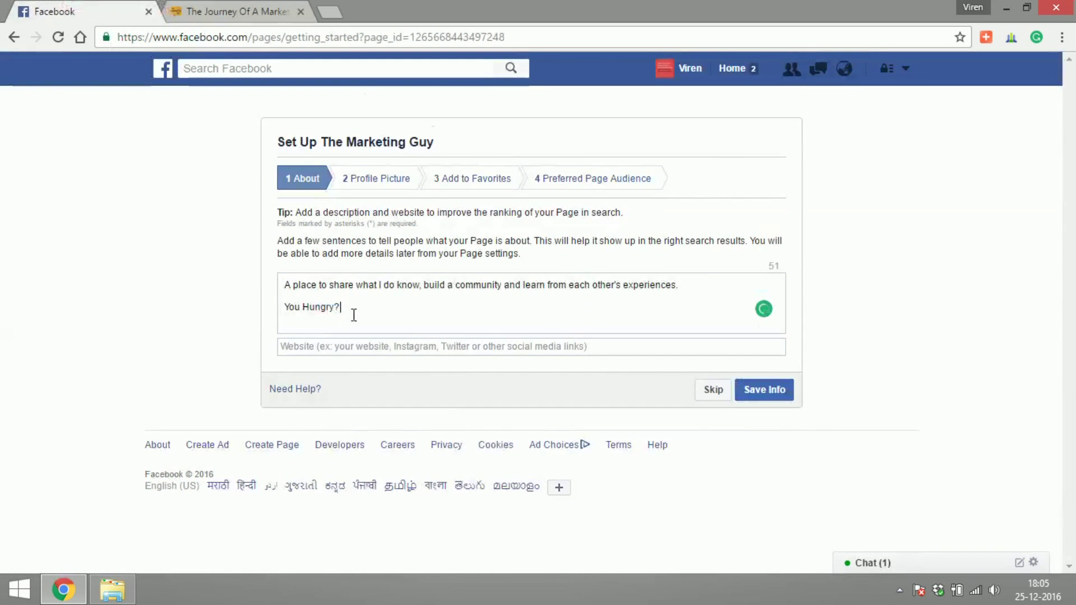
{"action": "left_click", "coordinate": [252, 12]}
{"action": "left_click", "coordinate": [232, 44]}
{"action": "key", "text": "ctrl+c"}
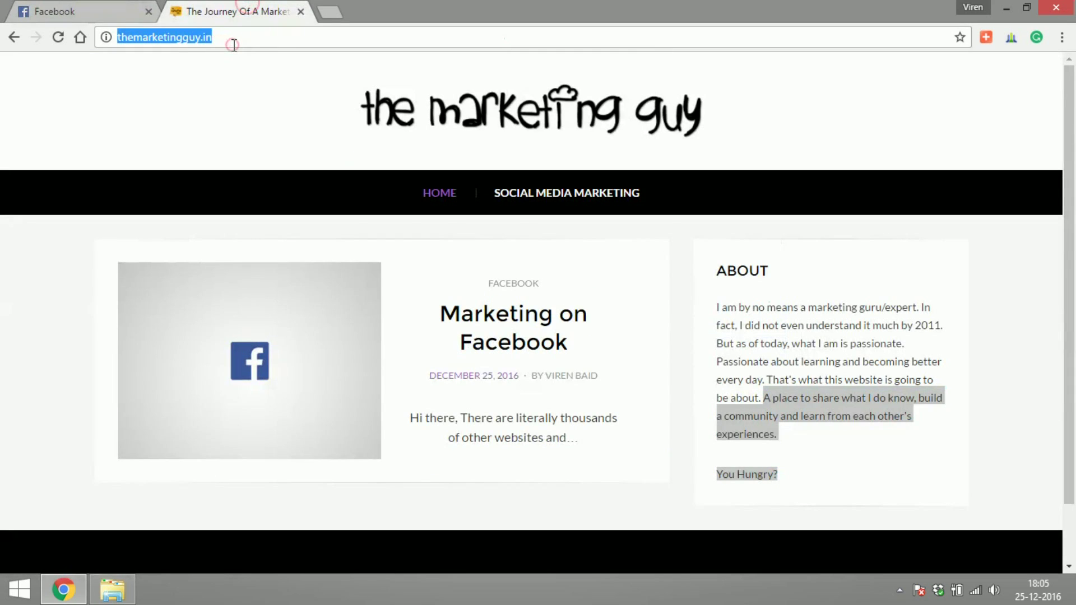
{"action": "left_click", "coordinate": [124, 7]}
{"action": "left_click", "coordinate": [315, 348]}
{"action": "key", "text": "ctrl+v"}
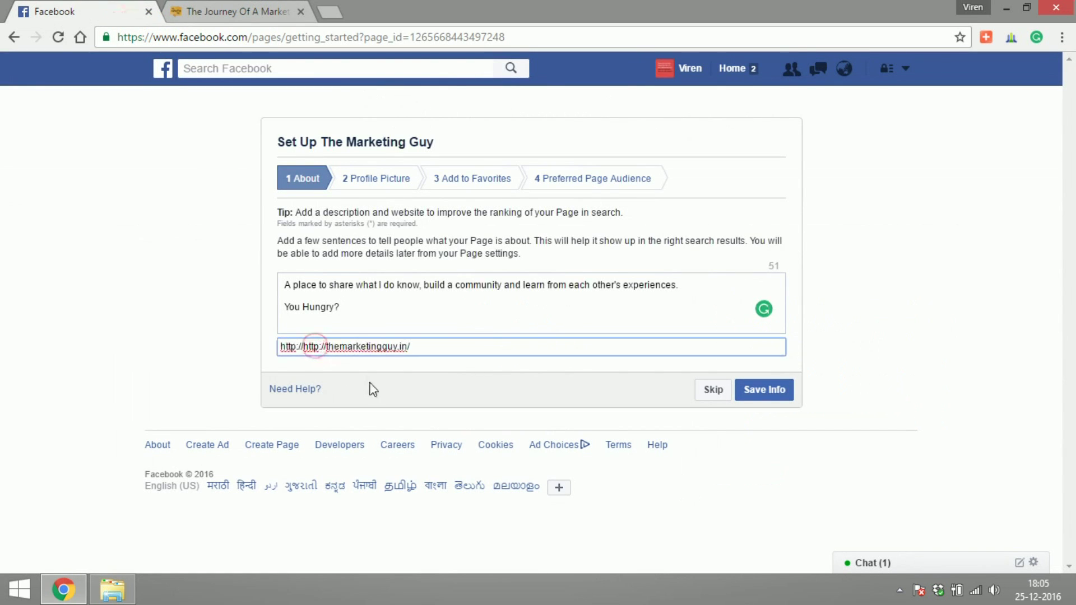
{"action": "left_click", "coordinate": [303, 346]}
{"action": "key", "text": "BackSpace"}
{"action": "key", "text": "BackSpace"}
{"action": "key", "text": "BackSpace"}
{"action": "key", "text": "BackSpace"}
{"action": "key", "text": "BackSpace"}
{"action": "key", "text": "BackSpace"}
{"action": "key", "text": "BackSpace"}
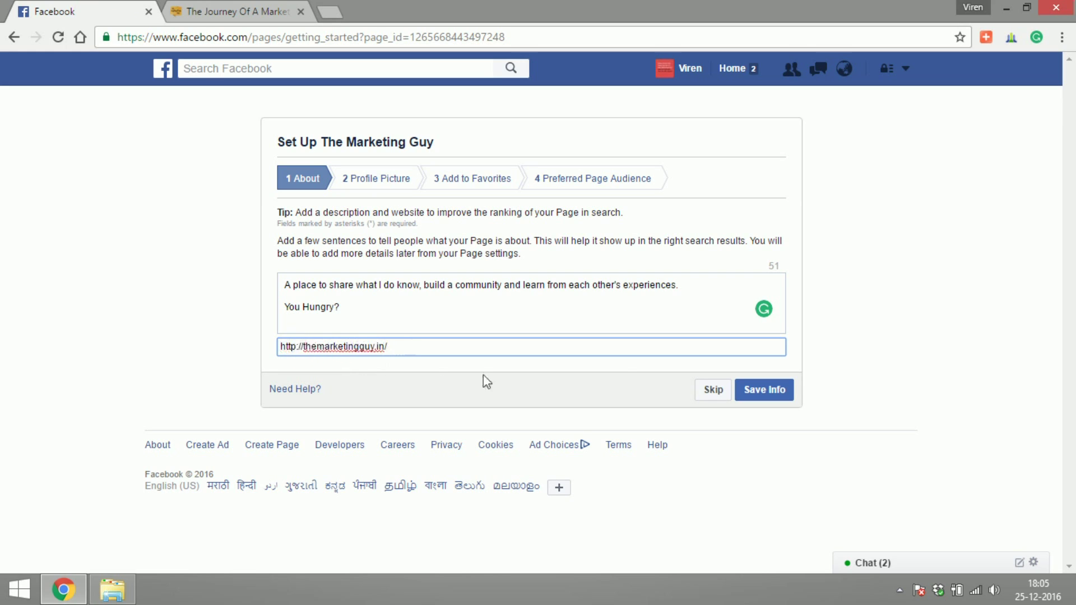
{"action": "left_click", "coordinate": [749, 396]}
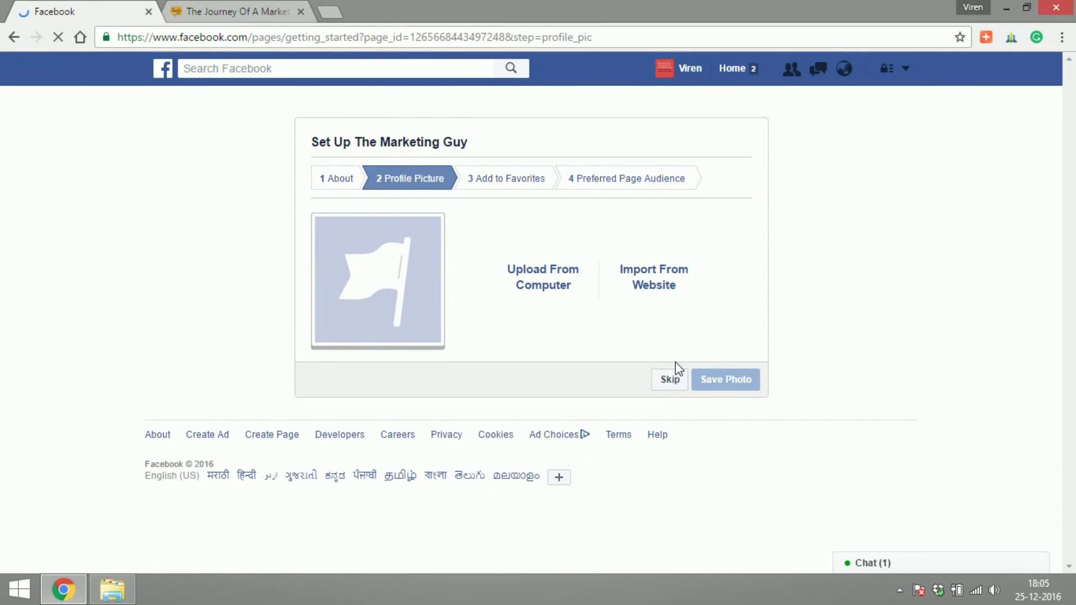
- Upload dp.png from the SMM 'dps and covers' folder as the profile picture
{"action": "left_click", "coordinate": [543, 285]}
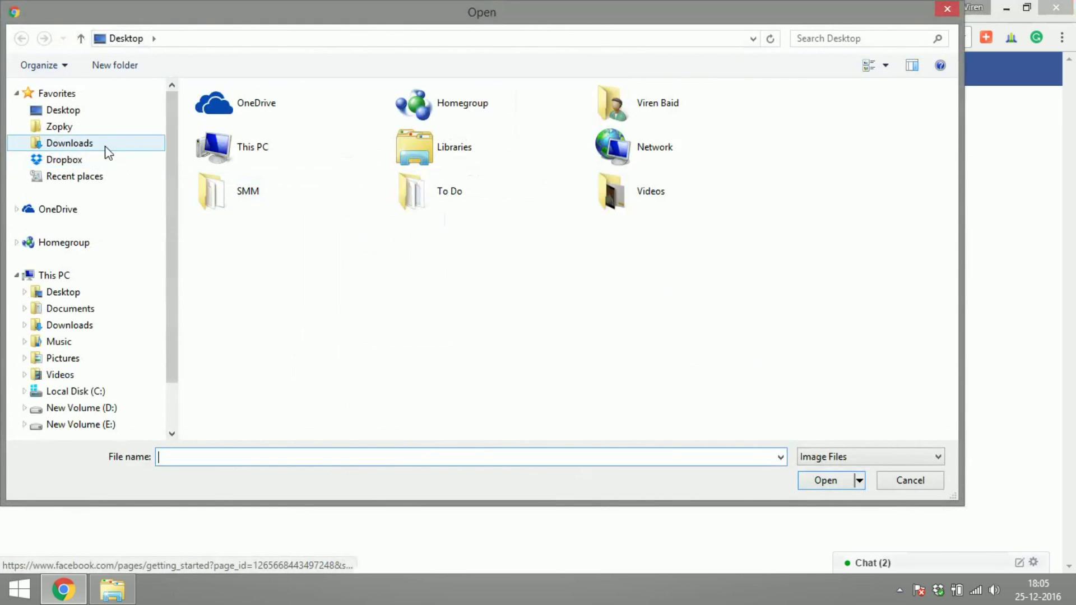
{"action": "double_click", "coordinate": [257, 194]}
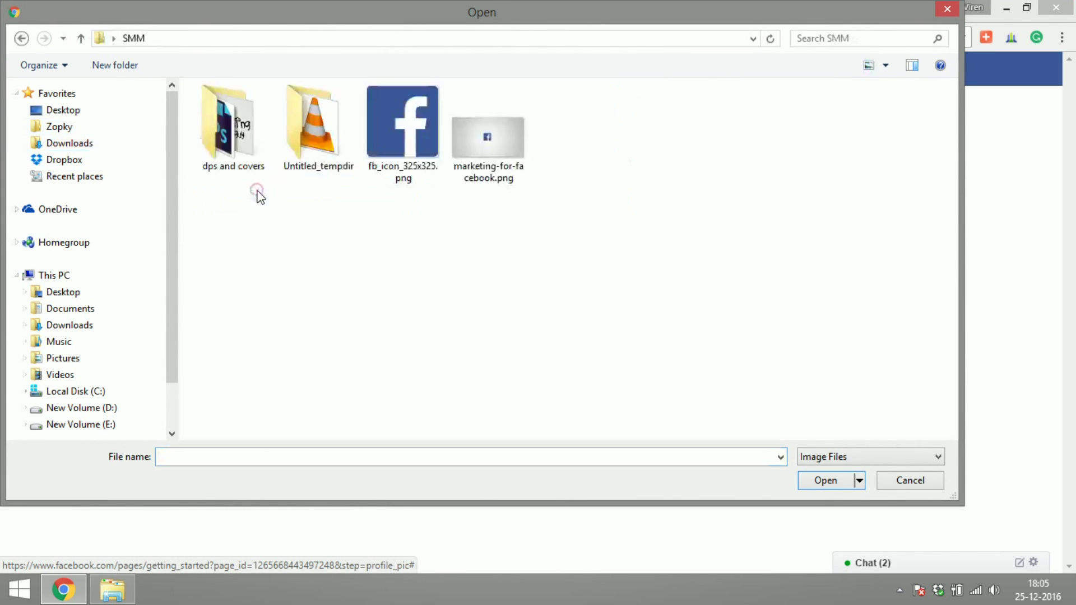
{"action": "double_click", "coordinate": [258, 164]}
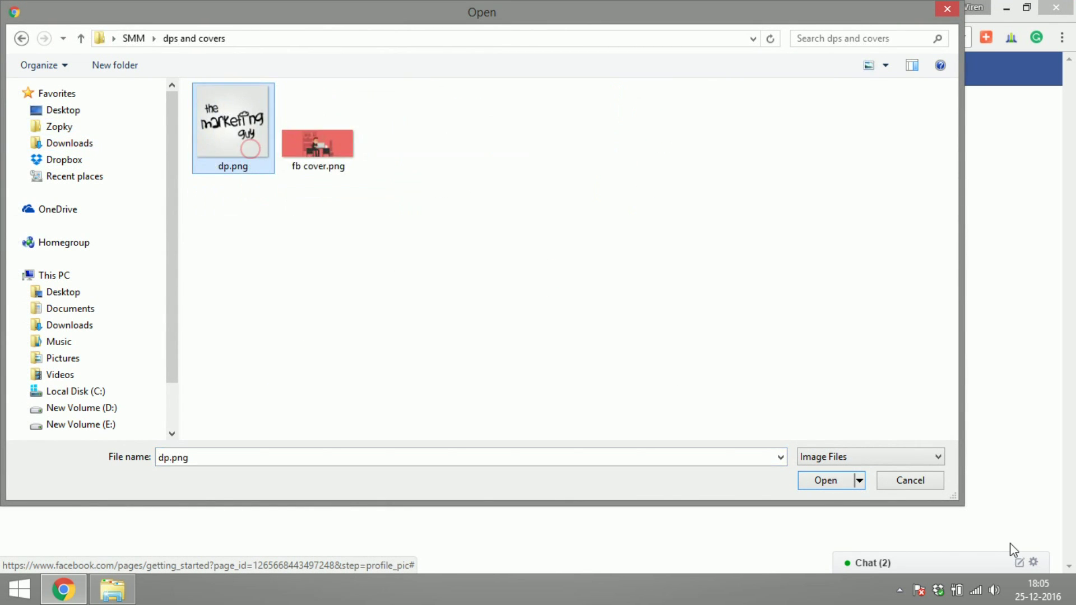
{"action": "left_click", "coordinate": [840, 483]}
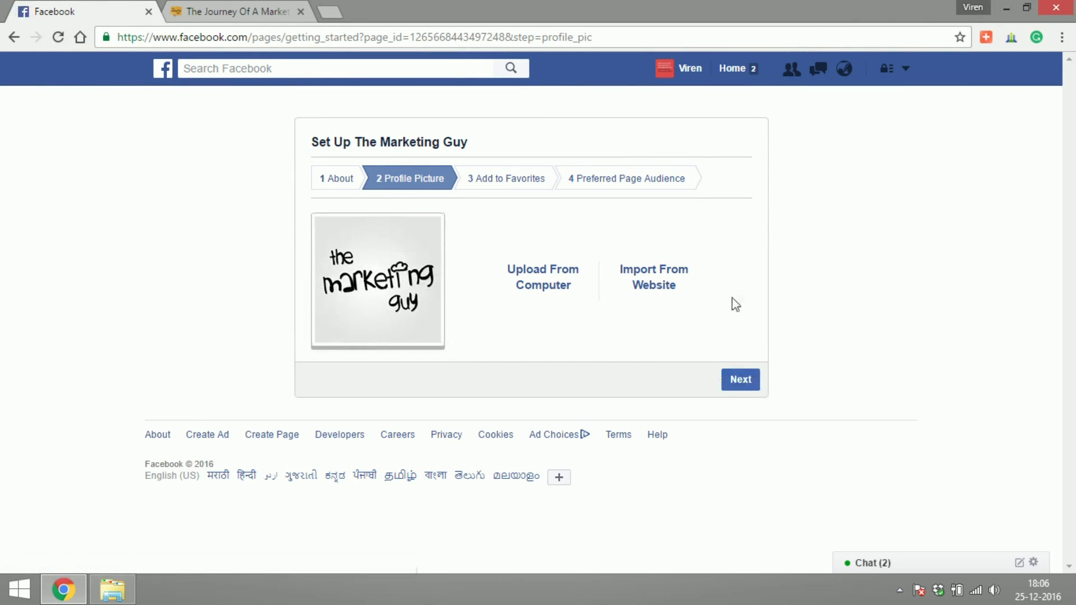
{"action": "left_click", "coordinate": [735, 380]}
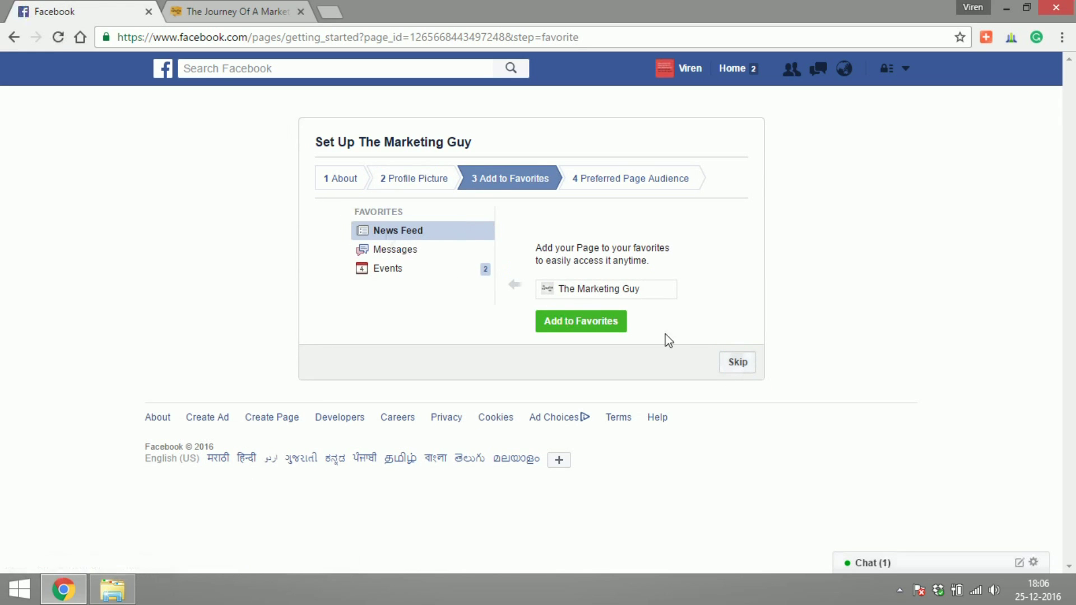
- Add the page to favorites and continue to the Preferred Page Audience step
{"action": "left_click", "coordinate": [621, 330]}
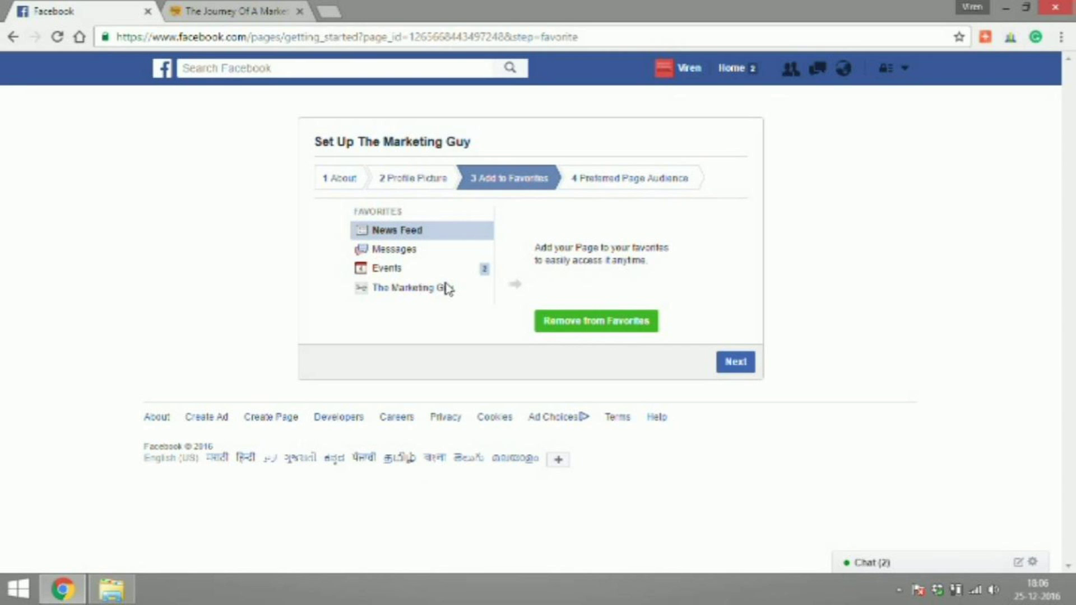
{"action": "left_click", "coordinate": [725, 372]}
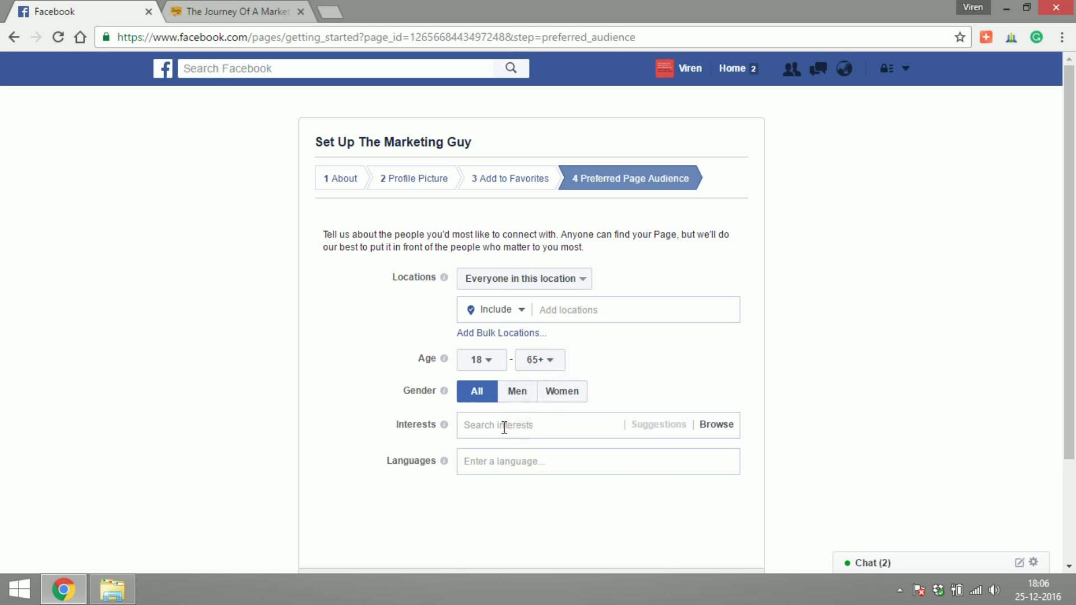
- Add English (All) as the preferred audience language
{"action": "left_click", "coordinate": [497, 461]}
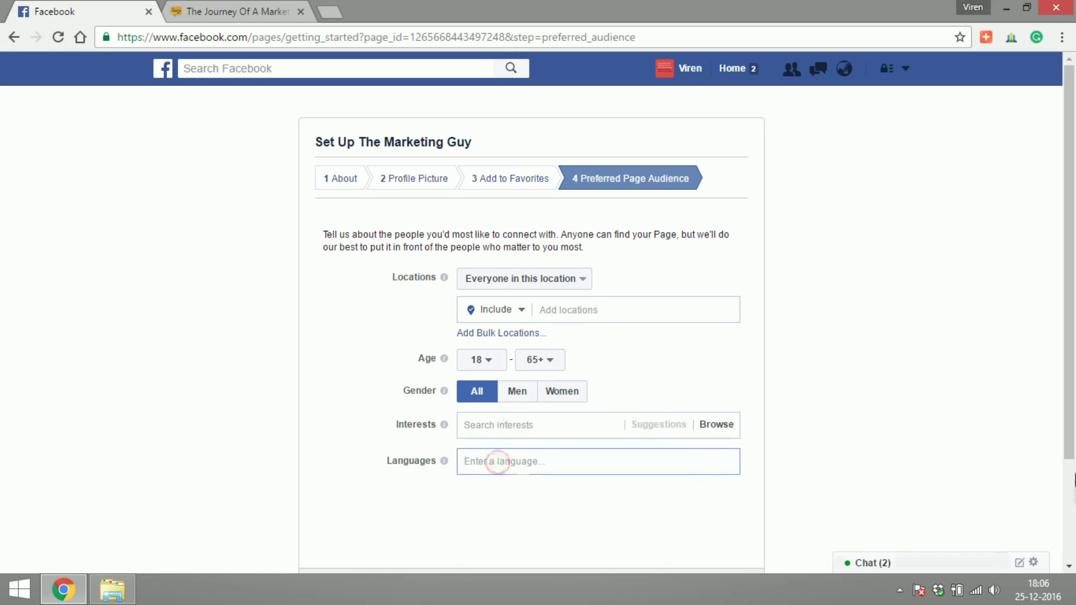
{"action": "type", "text": "engl"}
{"action": "key", "text": "Return"}
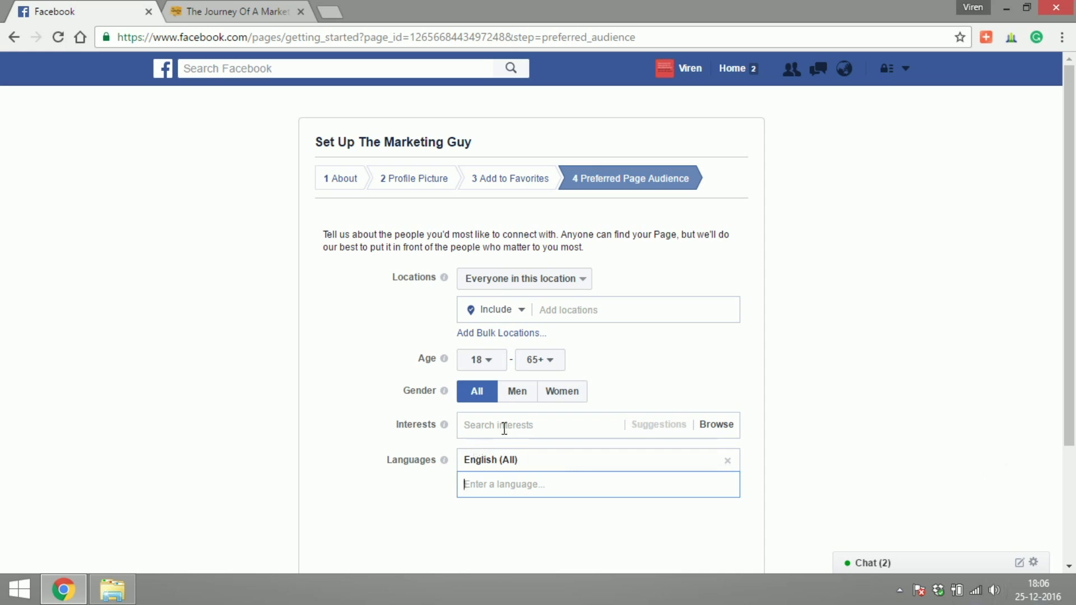
- Add Marketing and Facebook as audience interests
{"action": "scroll", "coordinate": [878, 432], "scroll_direction": "down", "scroll_amount": 3}
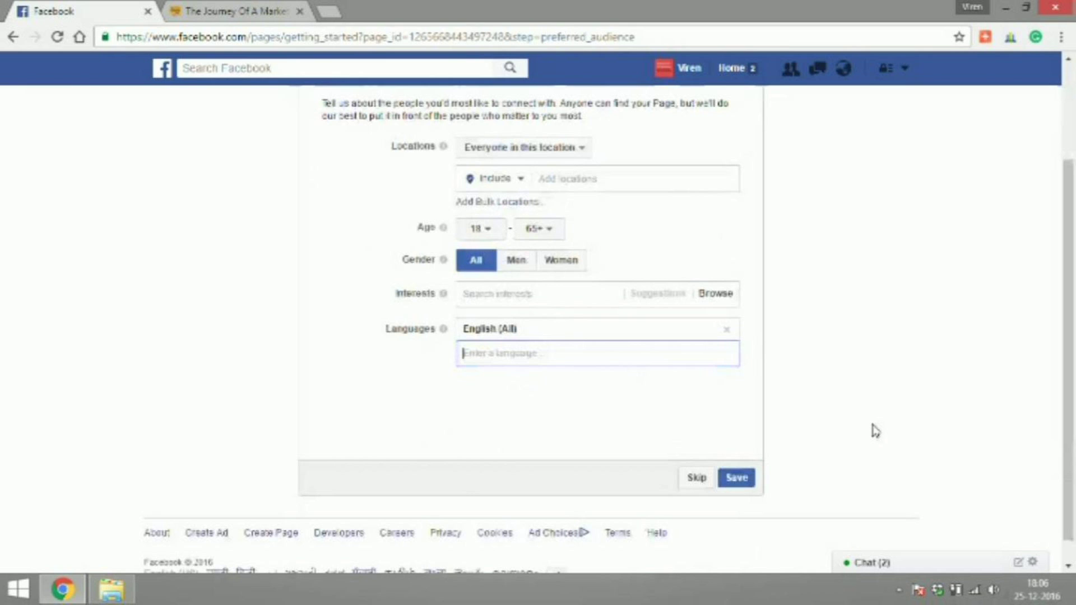
{"action": "left_click", "coordinate": [547, 293]}
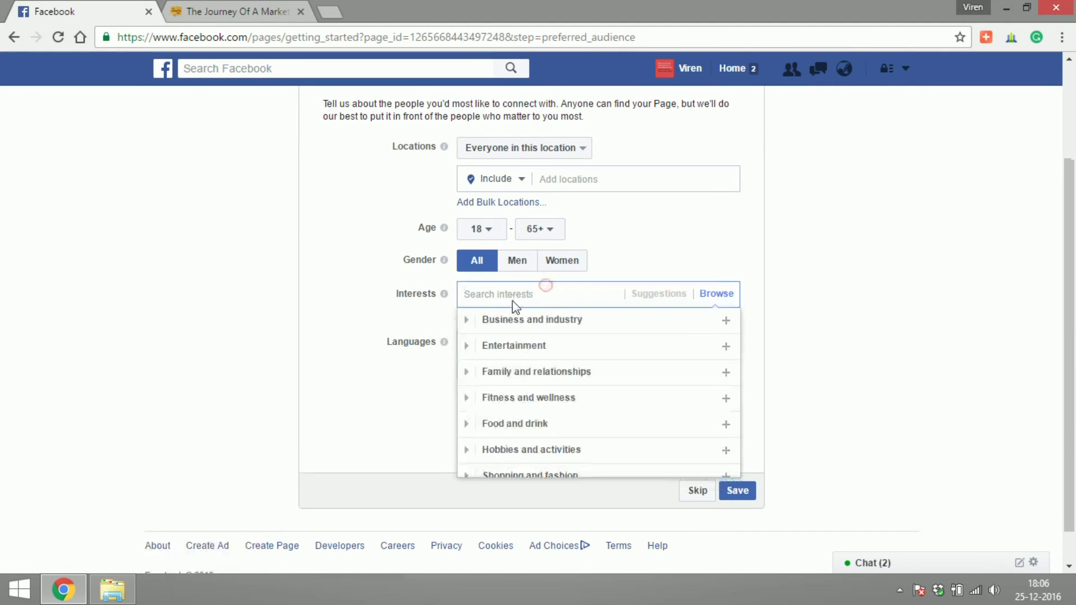
{"action": "type", "text": "marketing"}
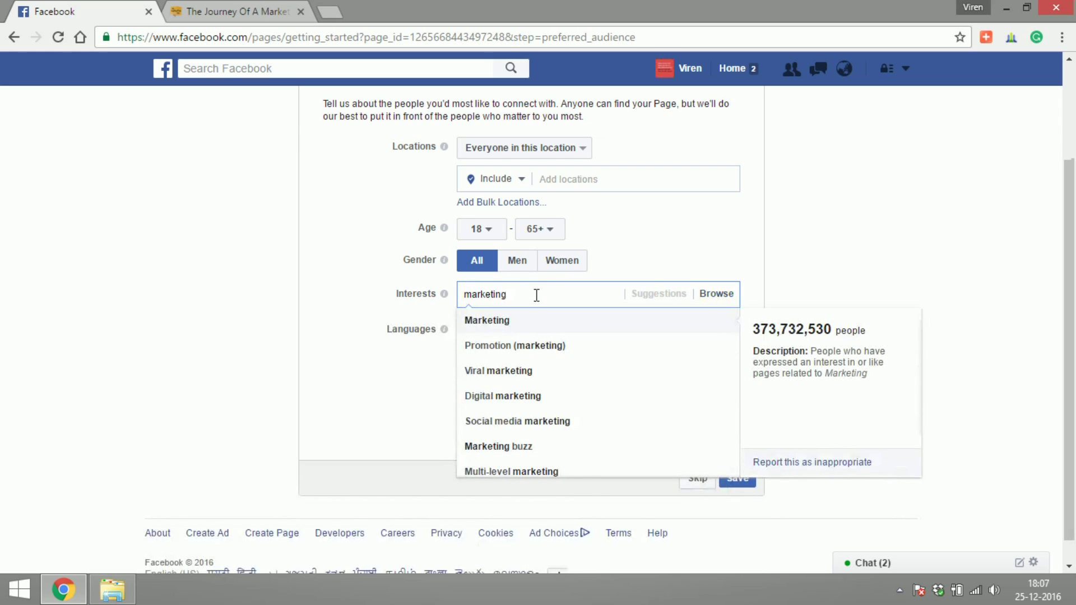
{"action": "left_click", "coordinate": [550, 323]}
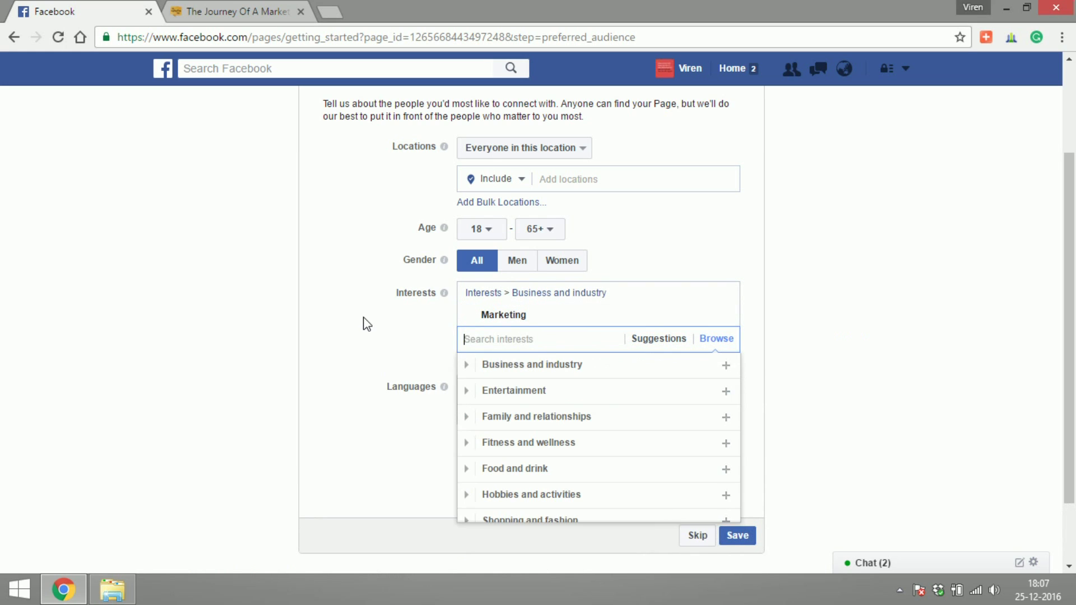
{"action": "type", "text": "facebook"}
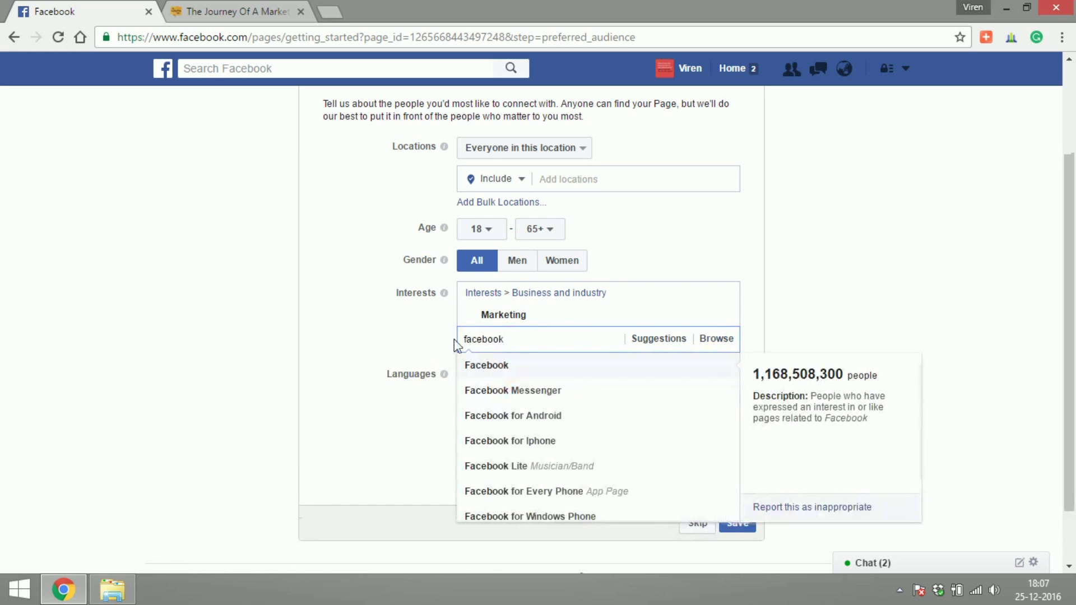
{"action": "left_click", "coordinate": [521, 371]}
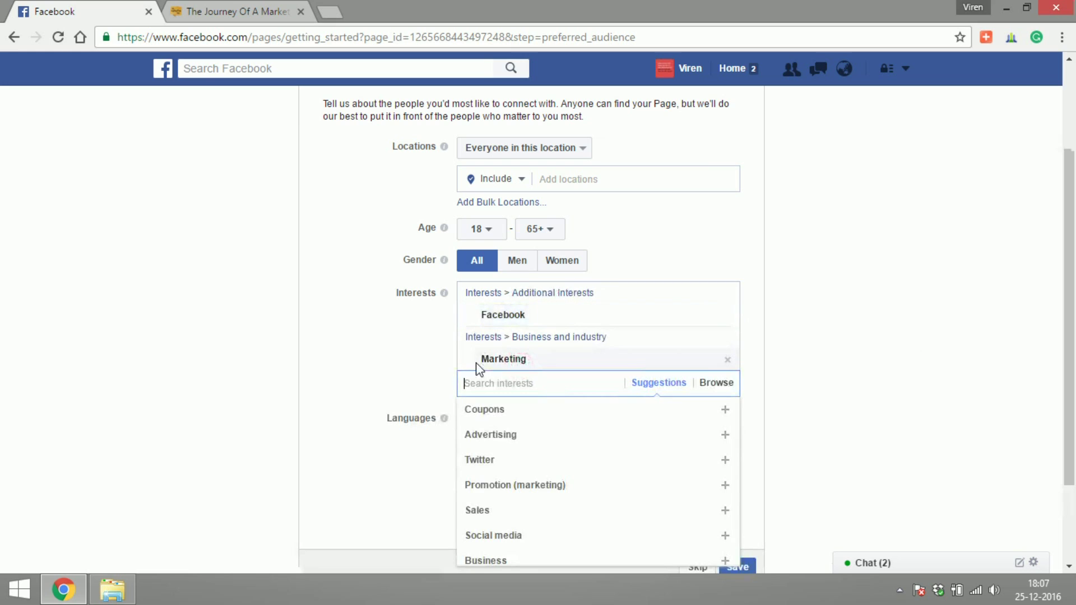
- Add AdWords as an audience interest, then save the preferred audience settings
{"action": "type", "text": "adwrods"}
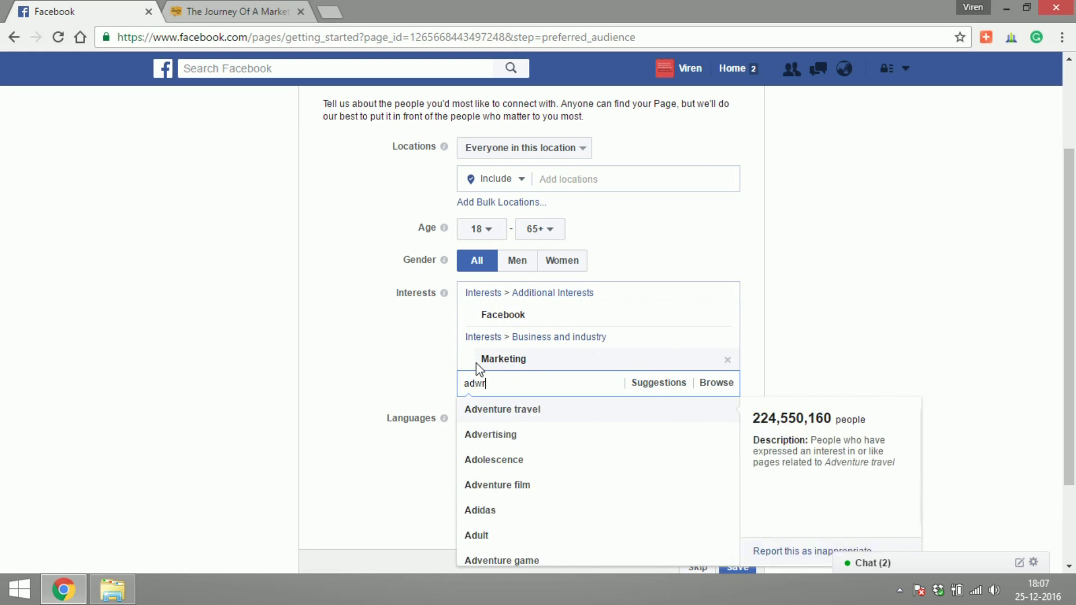
{"action": "key", "text": "BackSpace"}
{"action": "key", "text": "BackSpace"}
{"action": "key", "text": "BackSpace"}
{"action": "key", "text": "BackSpace"}
{"action": "type", "text": "ords"}
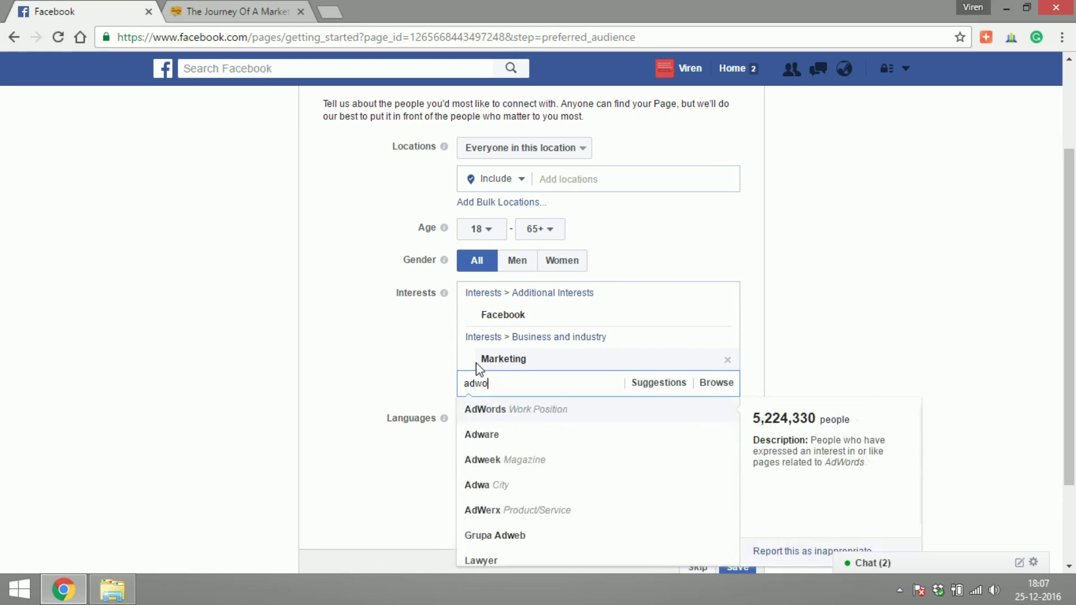
{"action": "left_click", "coordinate": [556, 416]}
{"action": "type", "text": "market"}
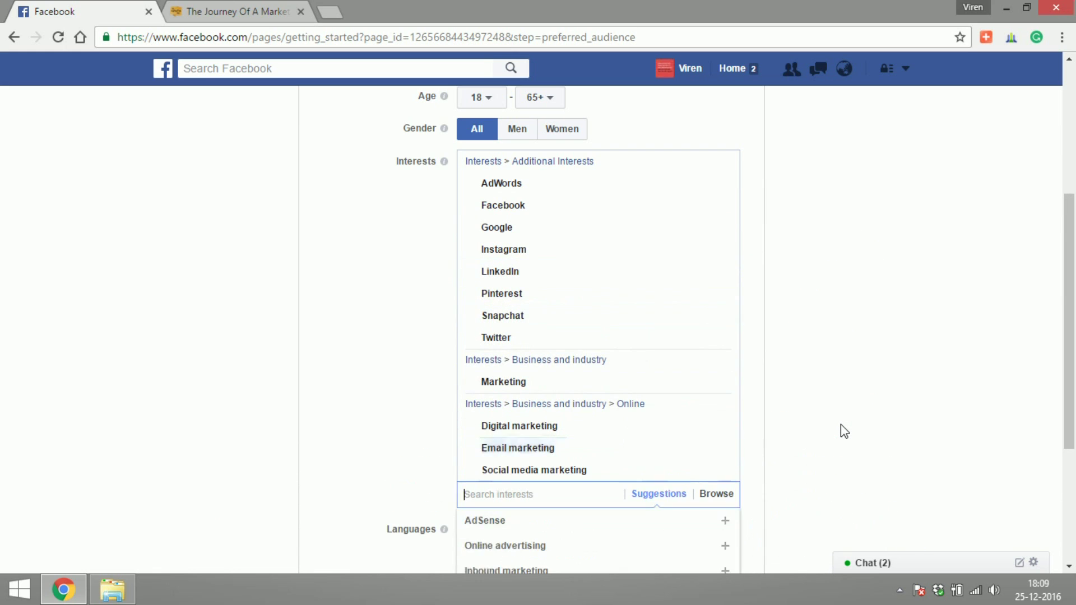
{"action": "left_click", "coordinate": [841, 425]}
{"action": "scroll", "coordinate": [802, 427], "scroll_direction": "down", "scroll_amount": 4}
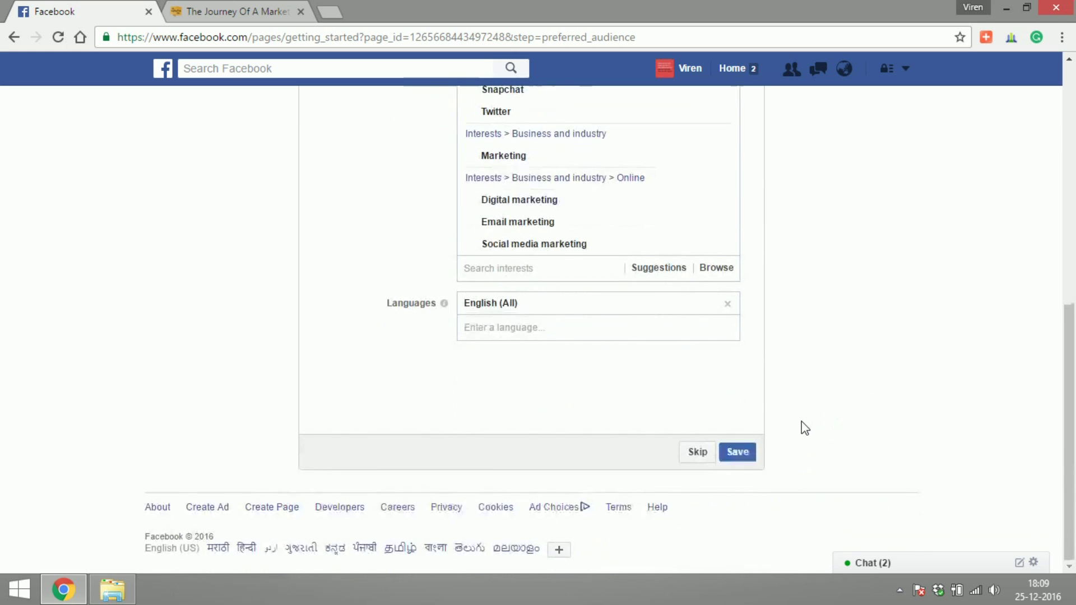
{"action": "left_click", "coordinate": [747, 454]}
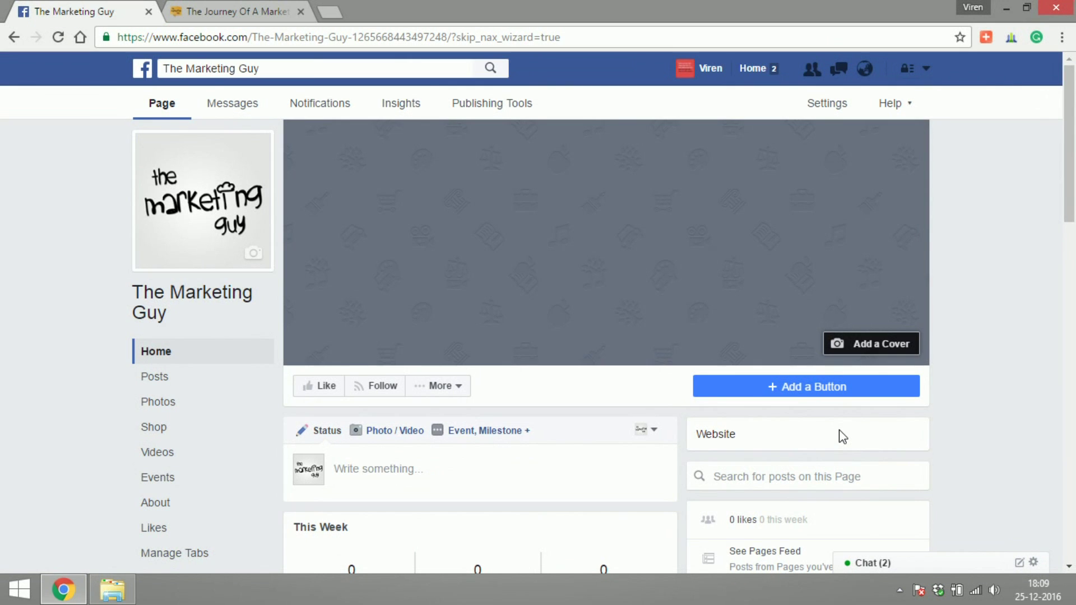
- Open the cover photo options on the new page
{"action": "left_click", "coordinate": [868, 351]}
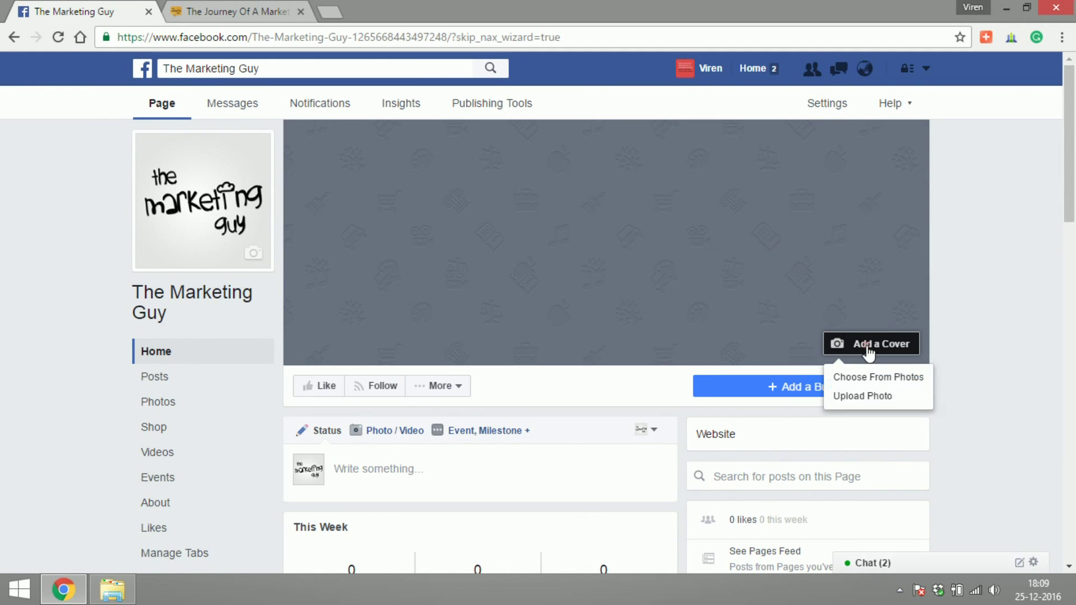
- Upload fb cover.png as the cover photo and save it
{"action": "left_click", "coordinate": [868, 395]}
{"action": "left_click", "coordinate": [336, 164]}
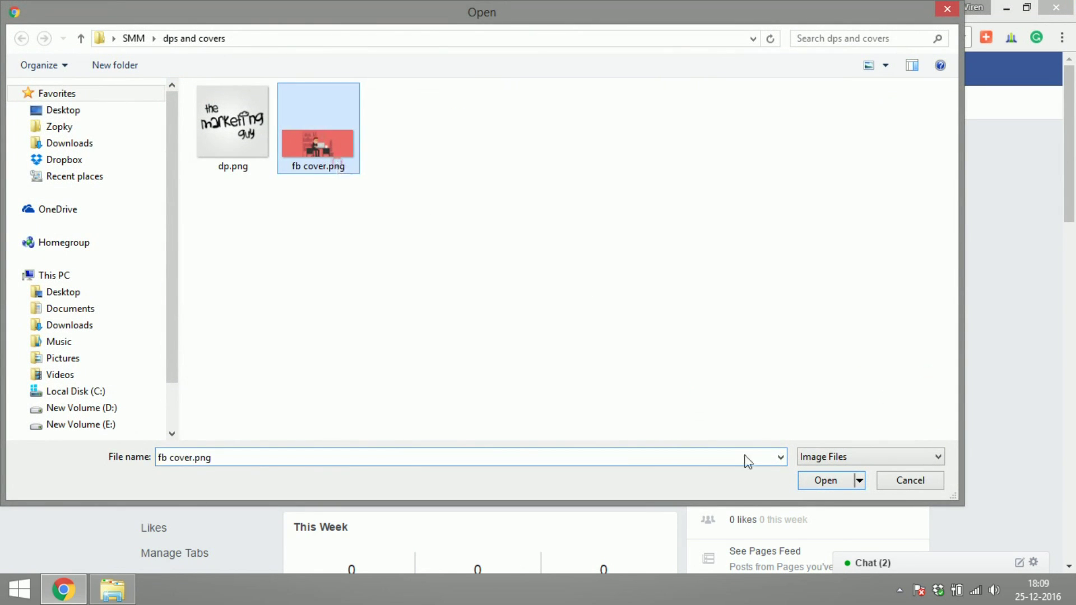
{"action": "left_click", "coordinate": [824, 483]}
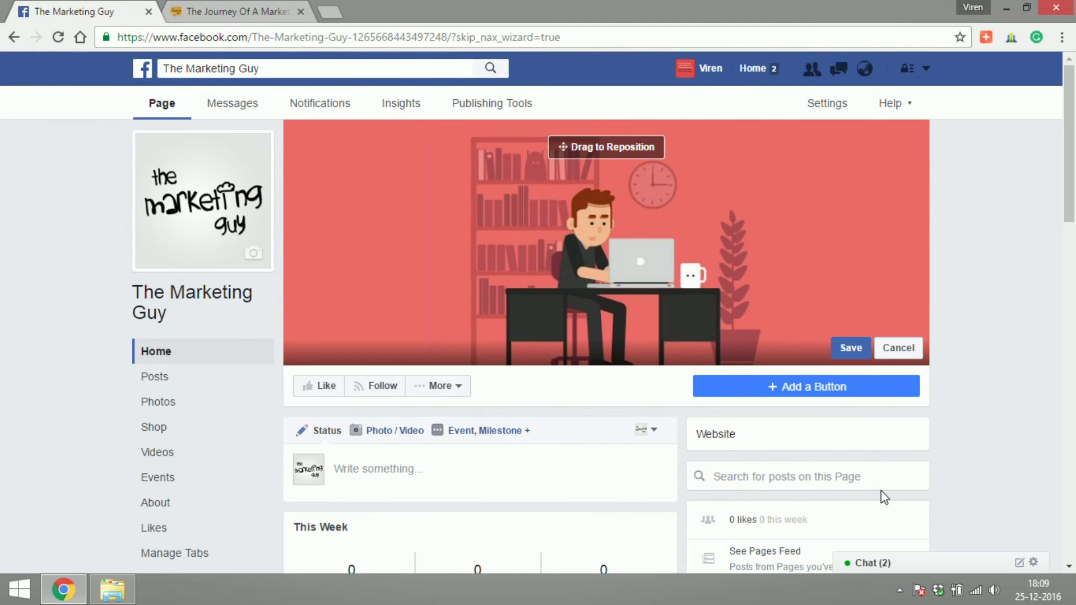
{"action": "left_click", "coordinate": [857, 350]}
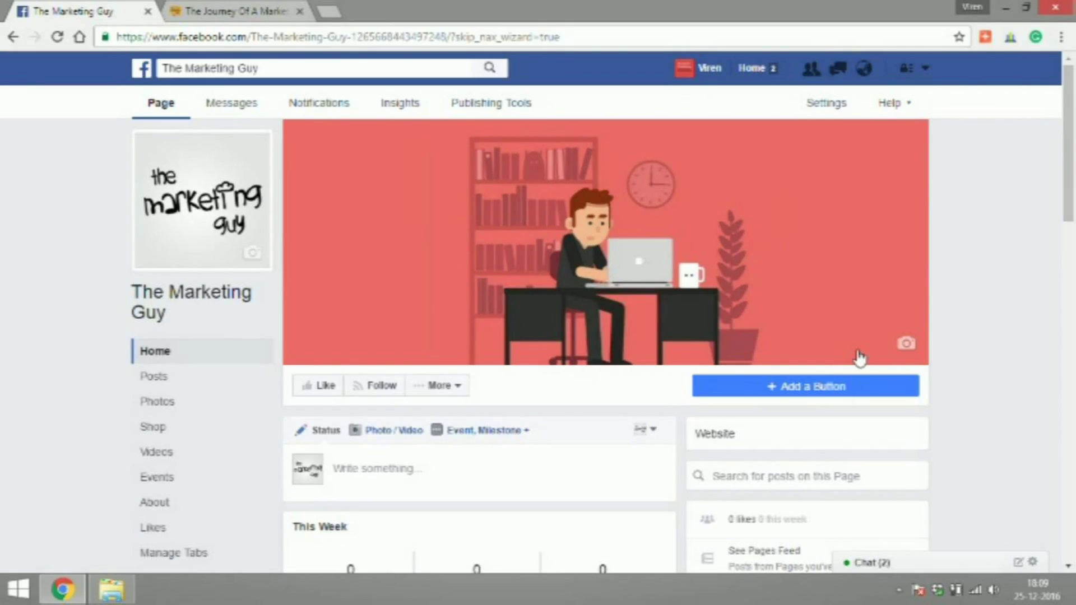